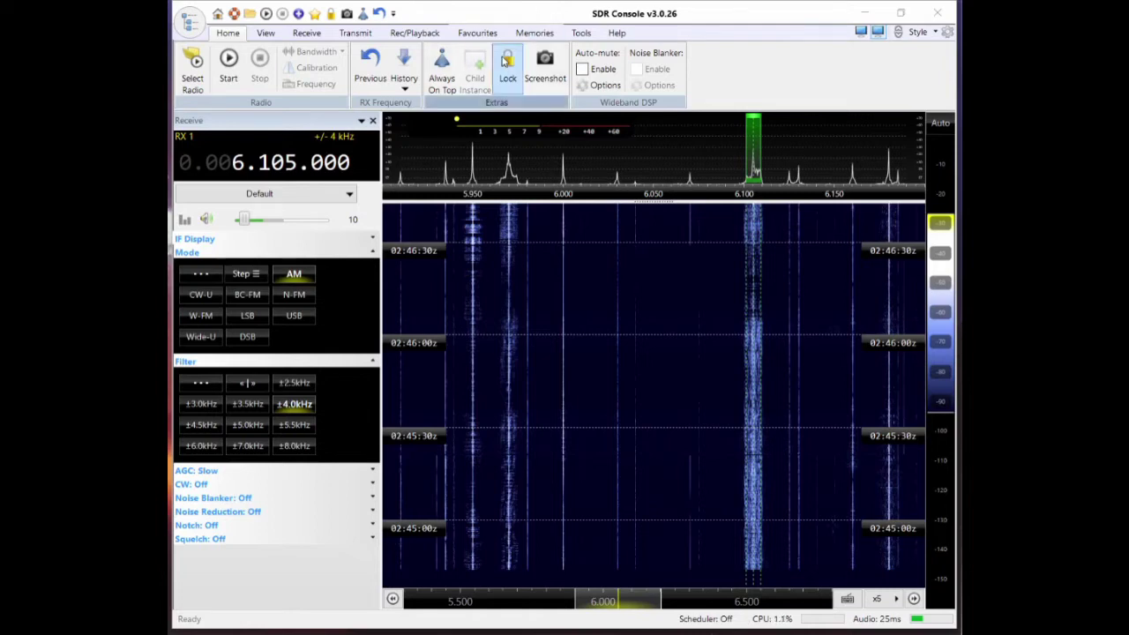
Step: Start the RSP1A and tune to the Broadcast MW favourite at 1.075 MHz
{"action": "left_click", "coordinate": [231, 64]}
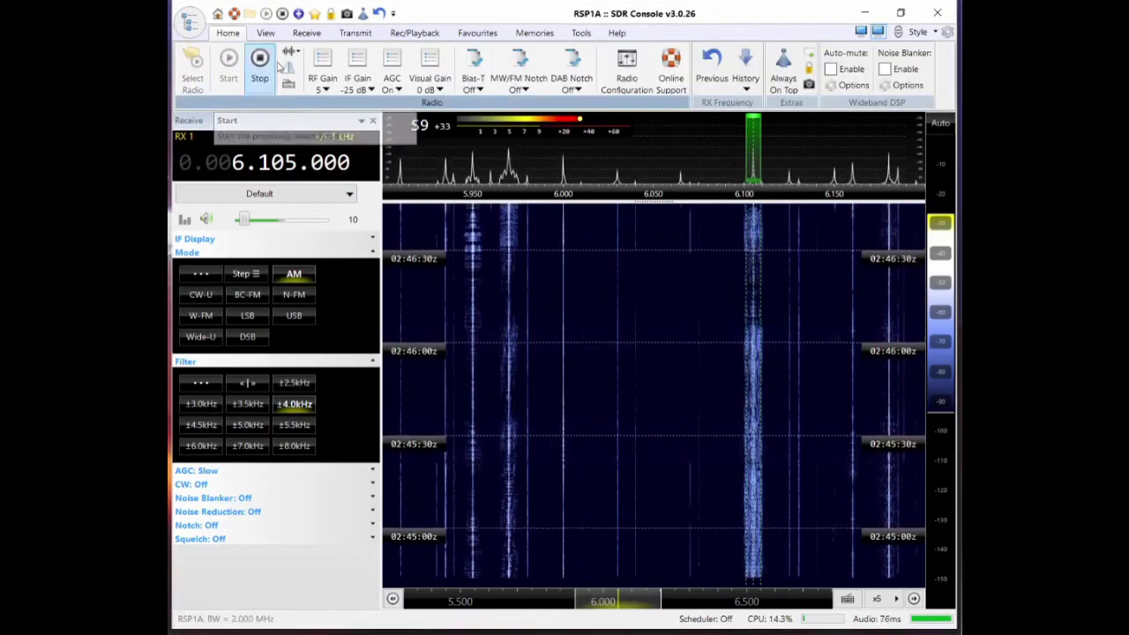
{"action": "left_click", "coordinate": [477, 34]}
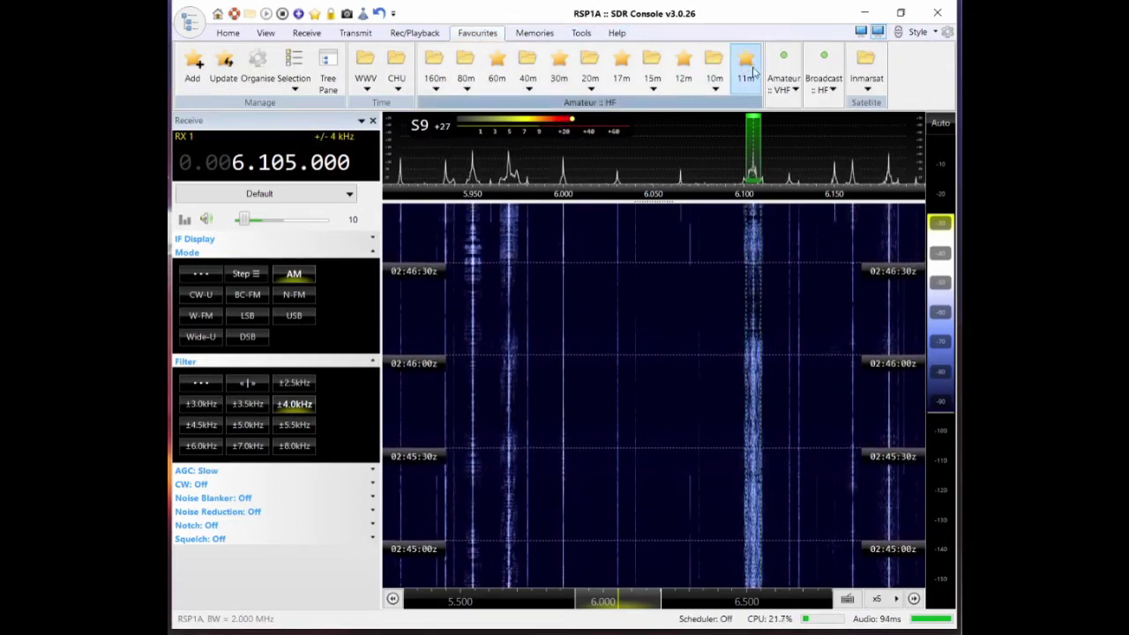
{"action": "left_click", "coordinate": [824, 89]}
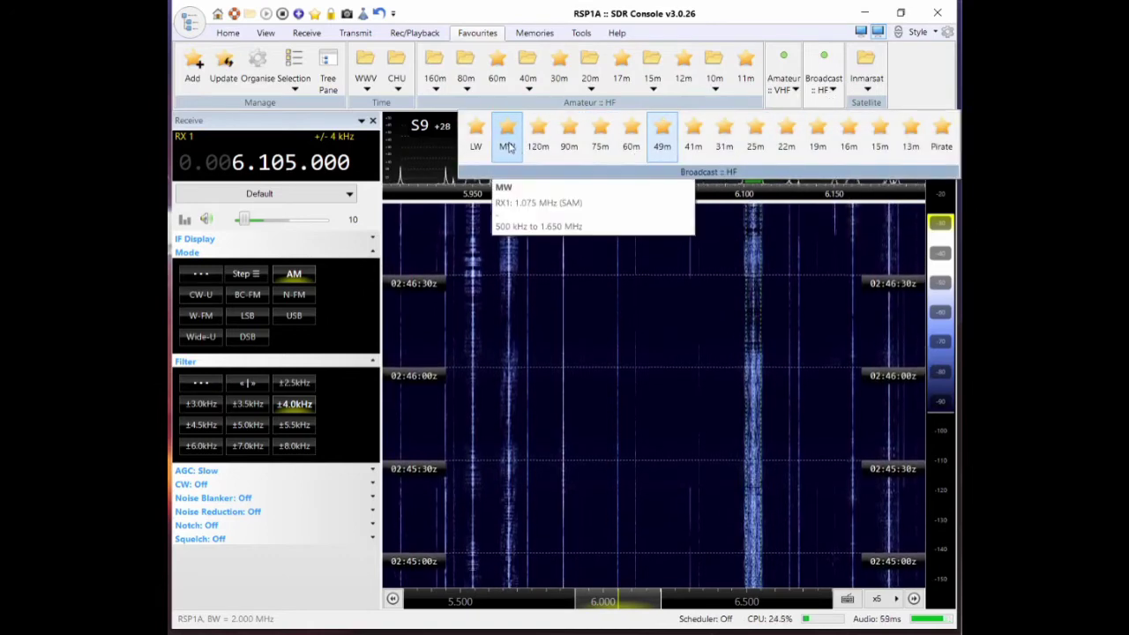
{"action": "left_click", "coordinate": [508, 146]}
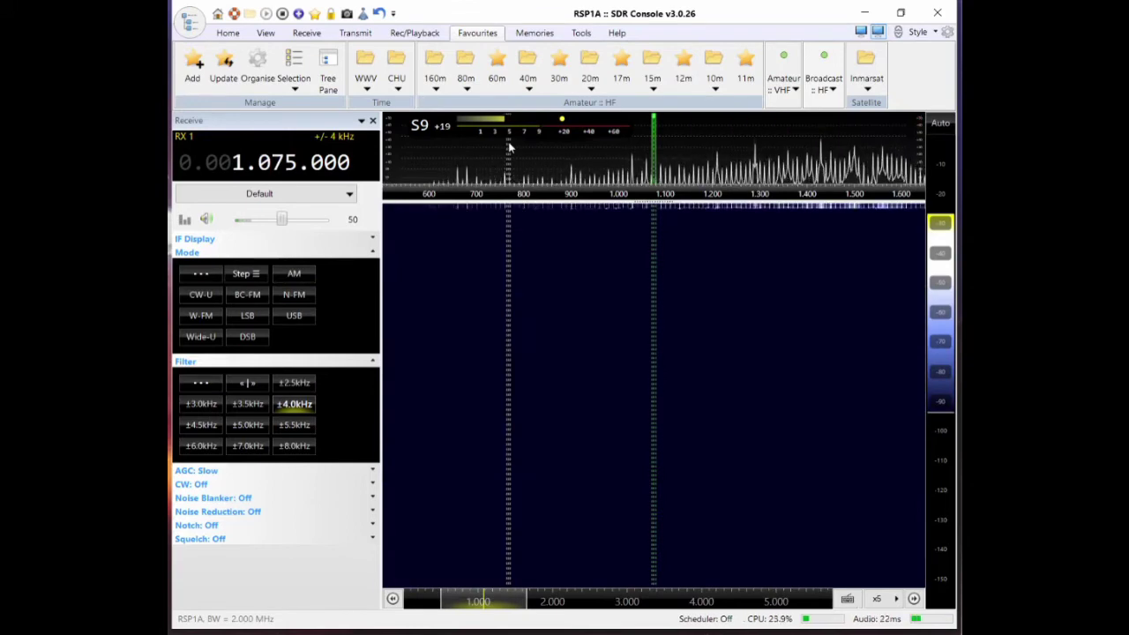
Step: Lower the volume to 24 and bring up a new 16-bit IQ recording at 1.075 MHz, BW 2 MHz
{"action": "left_click", "coordinate": [228, 36]}
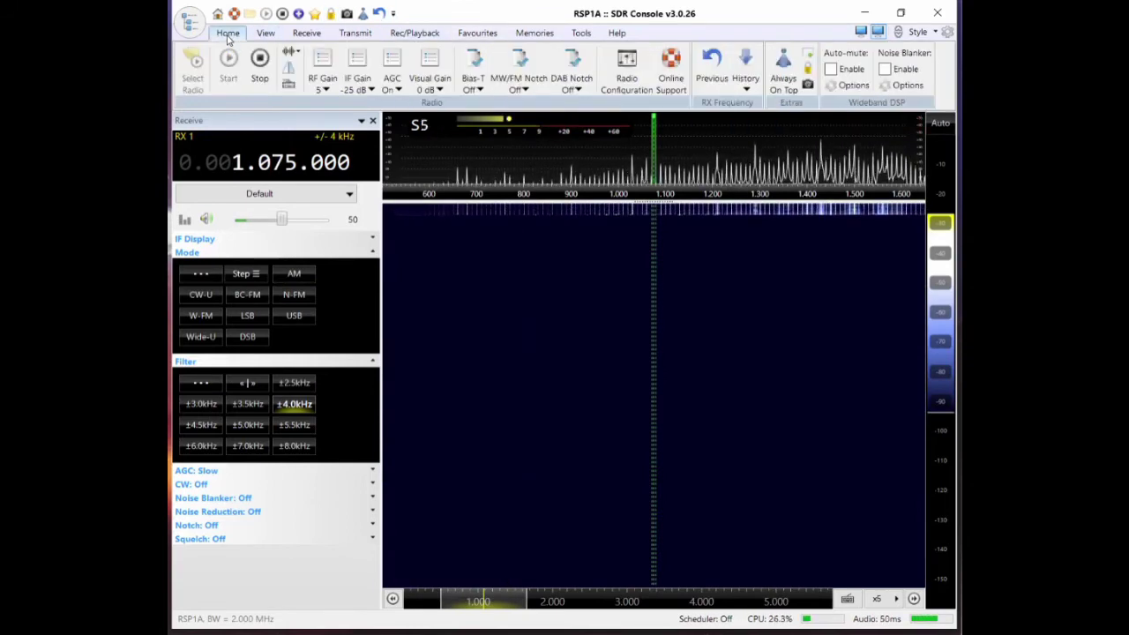
{"action": "left_click_drag", "start_coordinate": [282, 218], "coordinate": [259, 219]}
{"action": "left_click", "coordinate": [517, 81]}
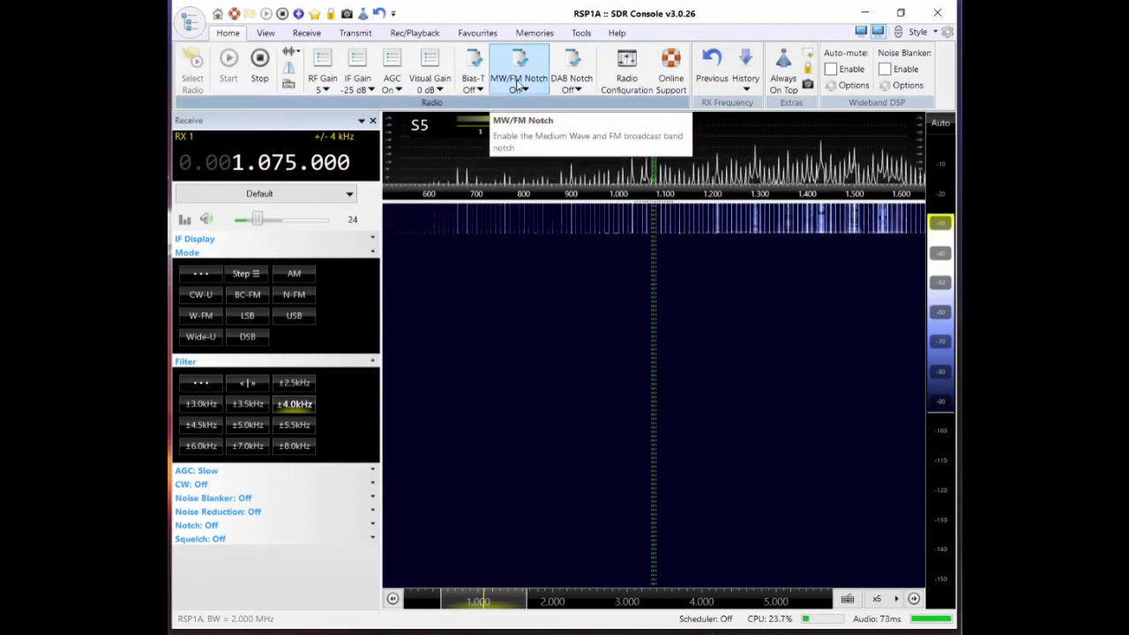
{"action": "left_click", "coordinate": [412, 34]}
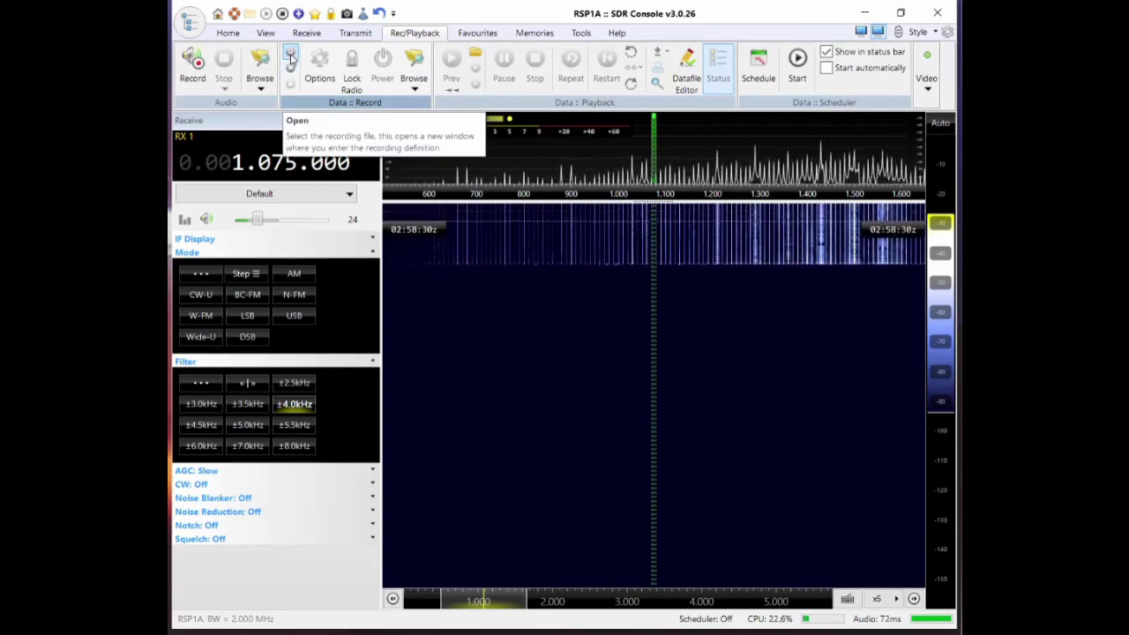
{"action": "left_click", "coordinate": [291, 58]}
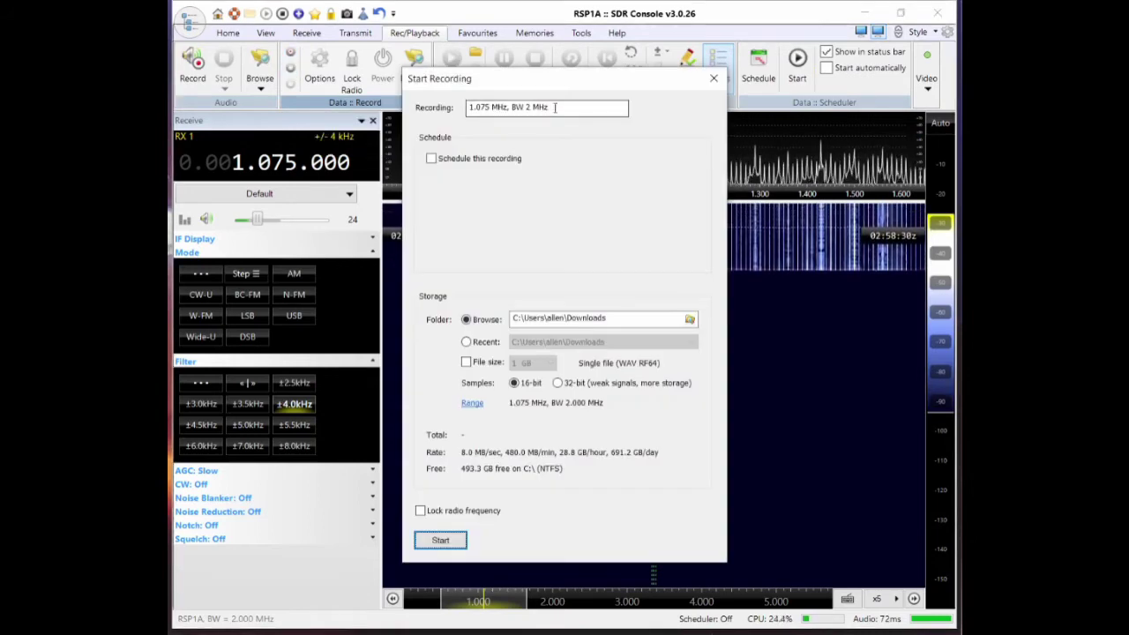
Step: Name the wideband IQ recording 'demo' and start recording it to Downloads
{"action": "type", "text": "demo"}
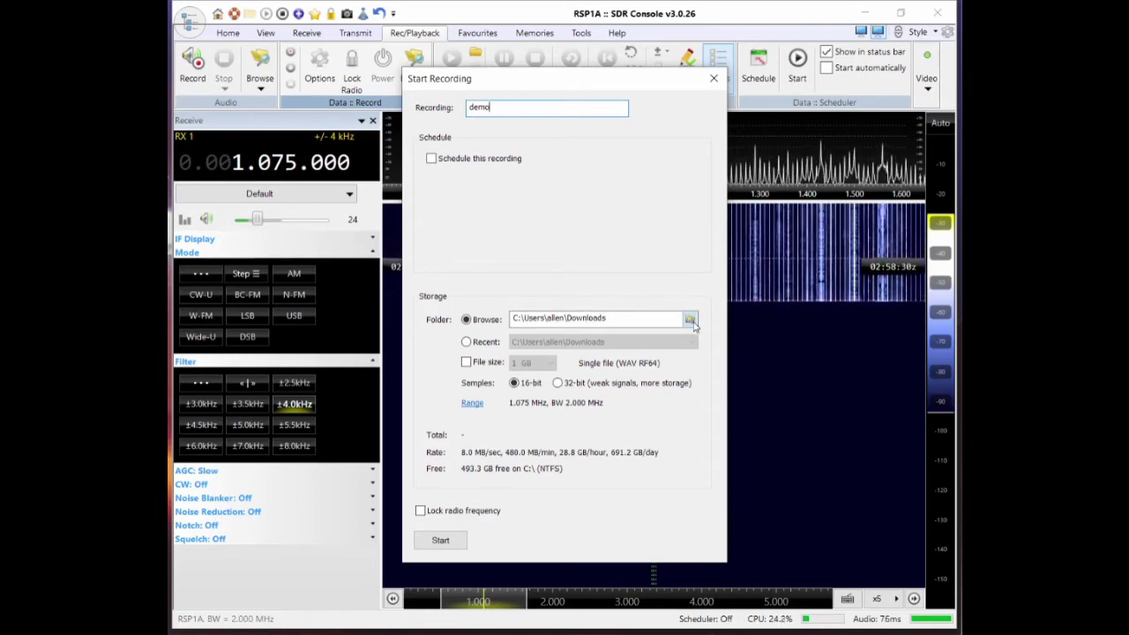
{"action": "left_click", "coordinate": [440, 540]}
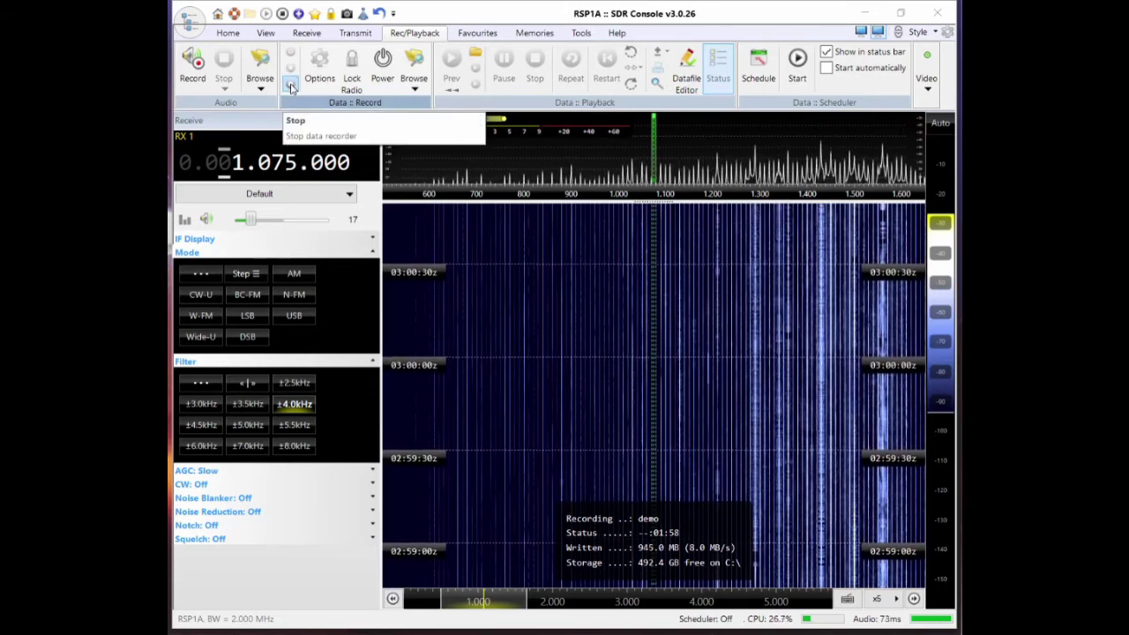
Step: Stop the demo recording and browse the saved recordings in Downloads
{"action": "left_click", "coordinate": [291, 86]}
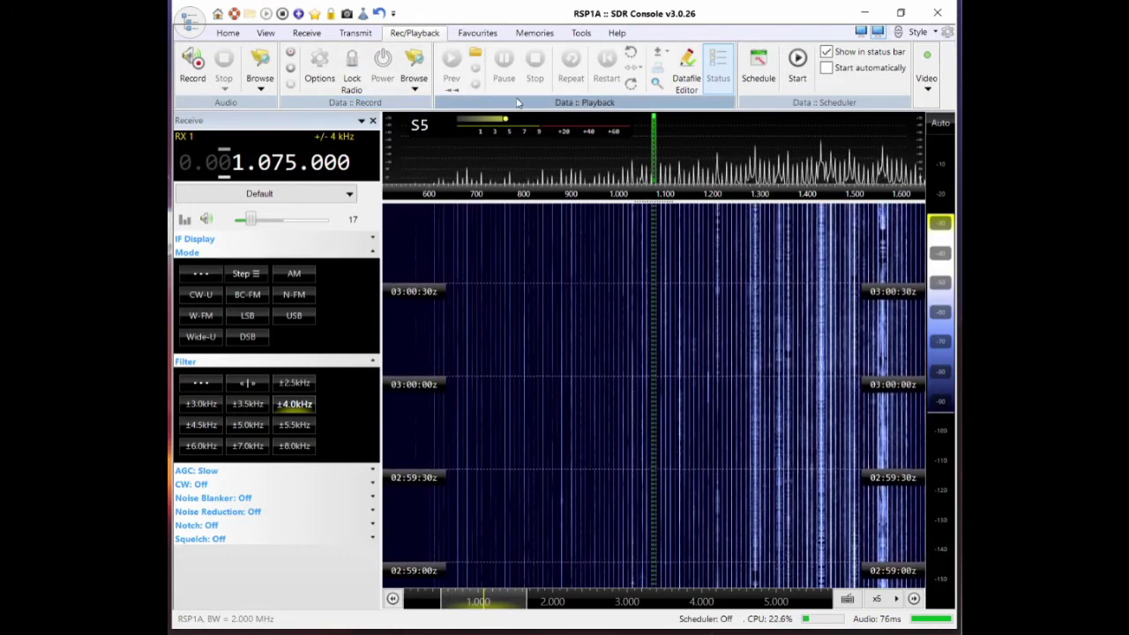
{"action": "left_click", "coordinate": [476, 55]}
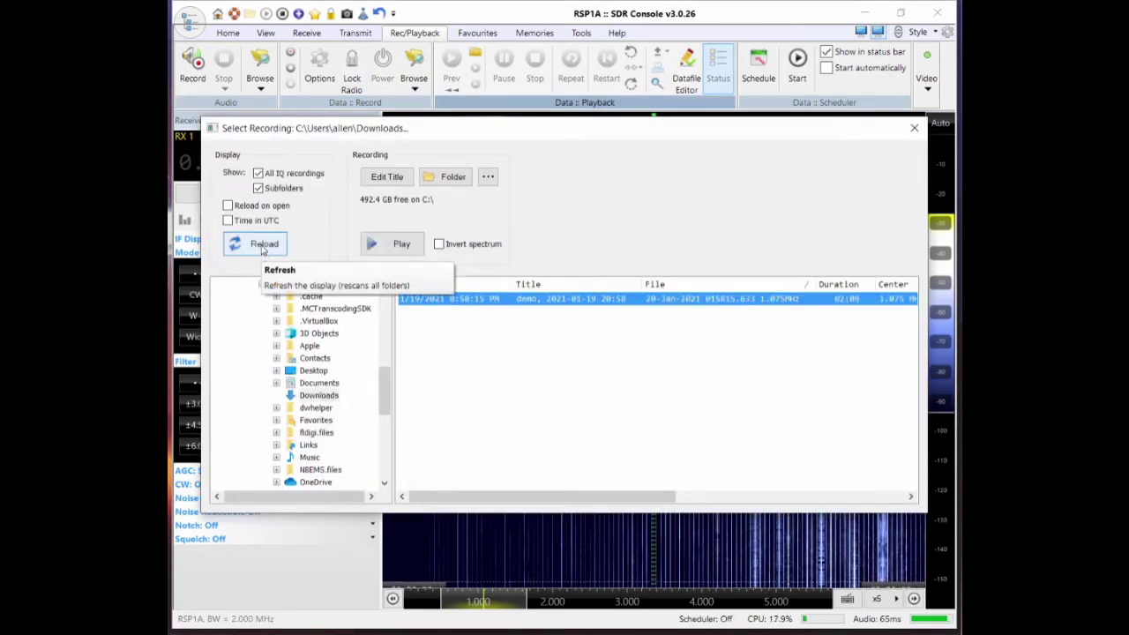
Step: Reload the recordings list and play back the 'demo' recording
{"action": "left_click", "coordinate": [261, 247]}
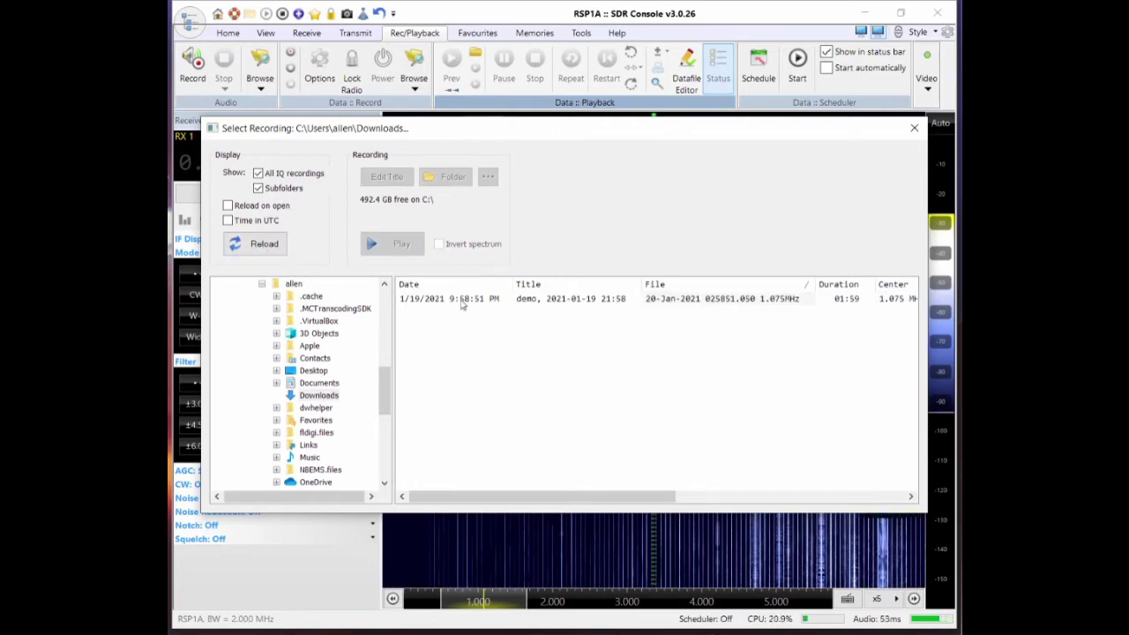
{"action": "left_click", "coordinate": [461, 301]}
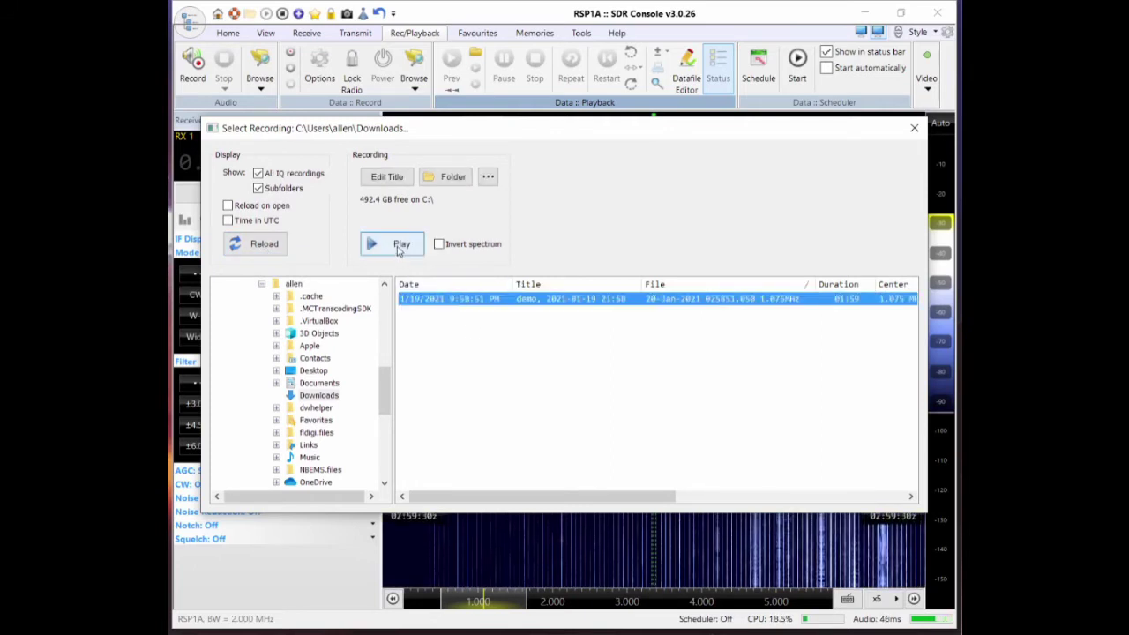
{"action": "left_click", "coordinate": [398, 247]}
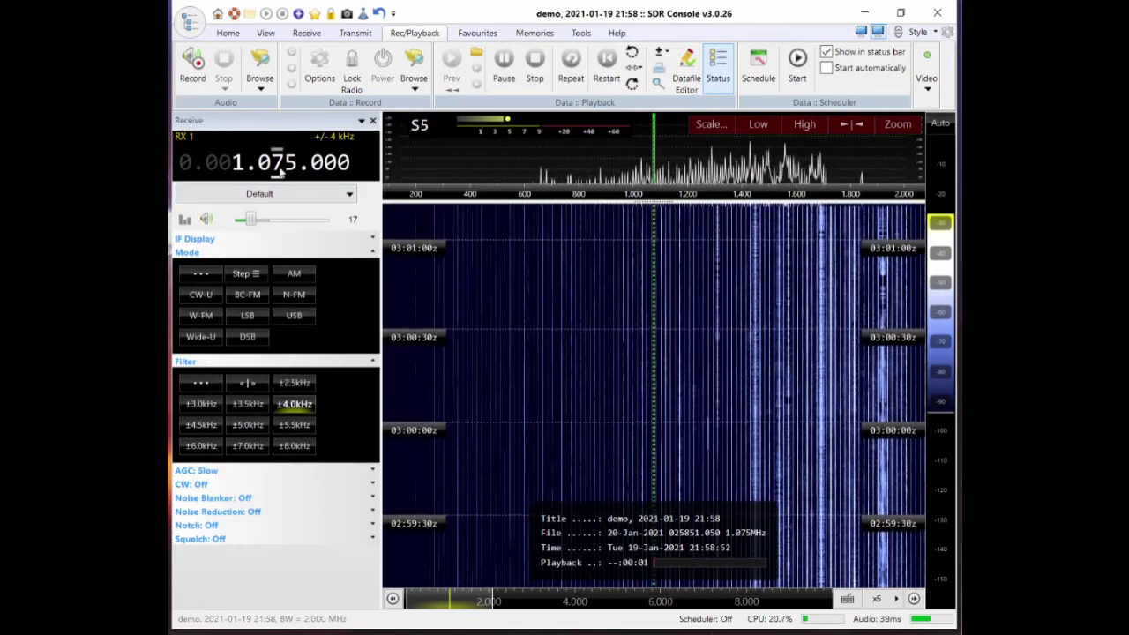
Step: Retune to 1.065 MHz and restart the demo playback from the beginning
{"action": "scroll", "coordinate": [281, 172], "scroll_direction": "down", "scroll_amount": 1}
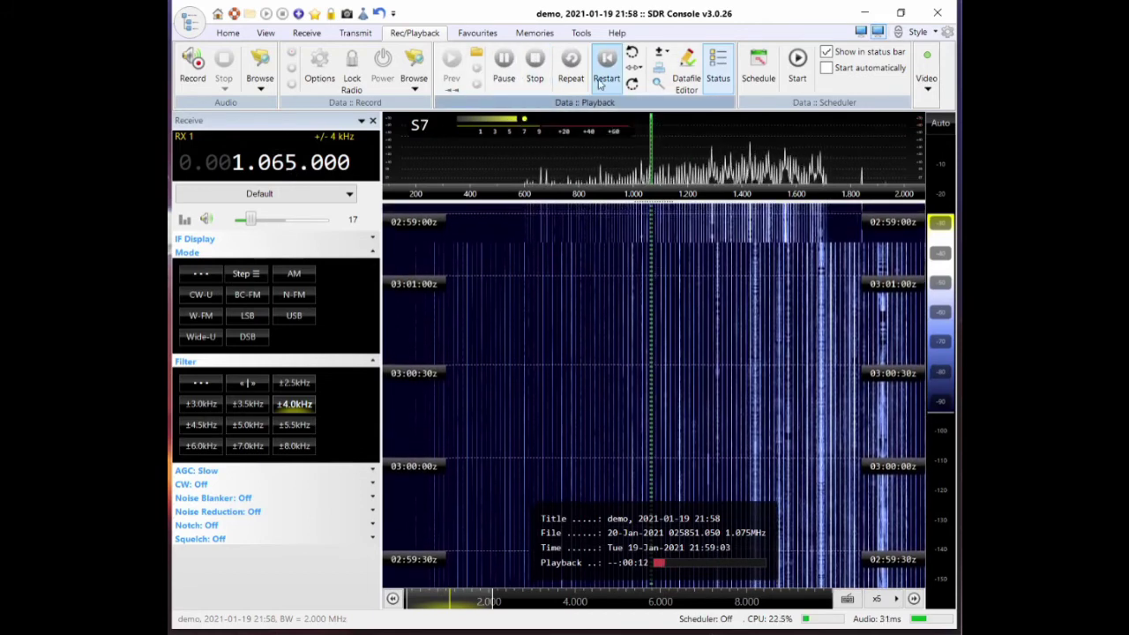
{"action": "left_click", "coordinate": [536, 63]}
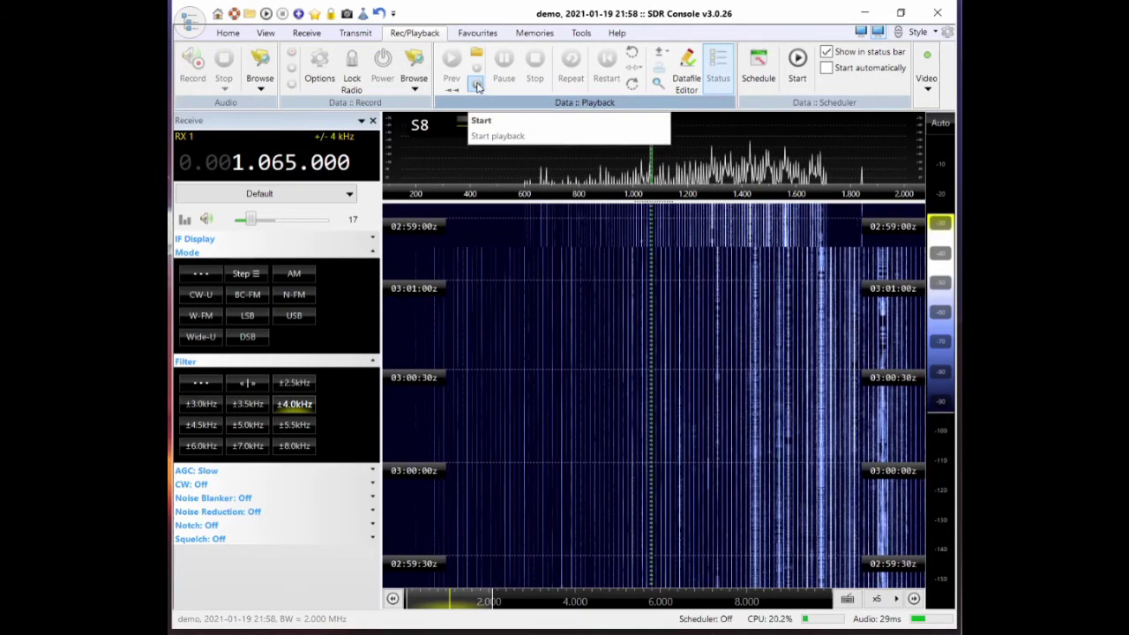
{"action": "left_click", "coordinate": [476, 86]}
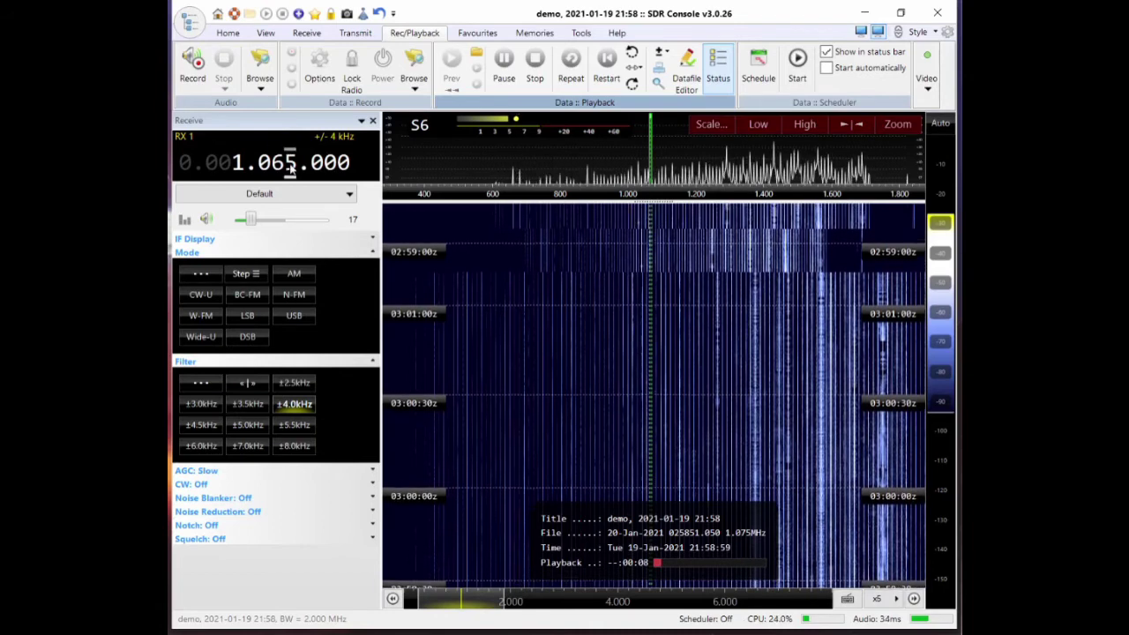
Step: Tune to 1.060 MHz in AM mode with a ±4.0 kHz filter
{"action": "scroll", "coordinate": [291, 169], "scroll_direction": "down", "scroll_amount": 1}
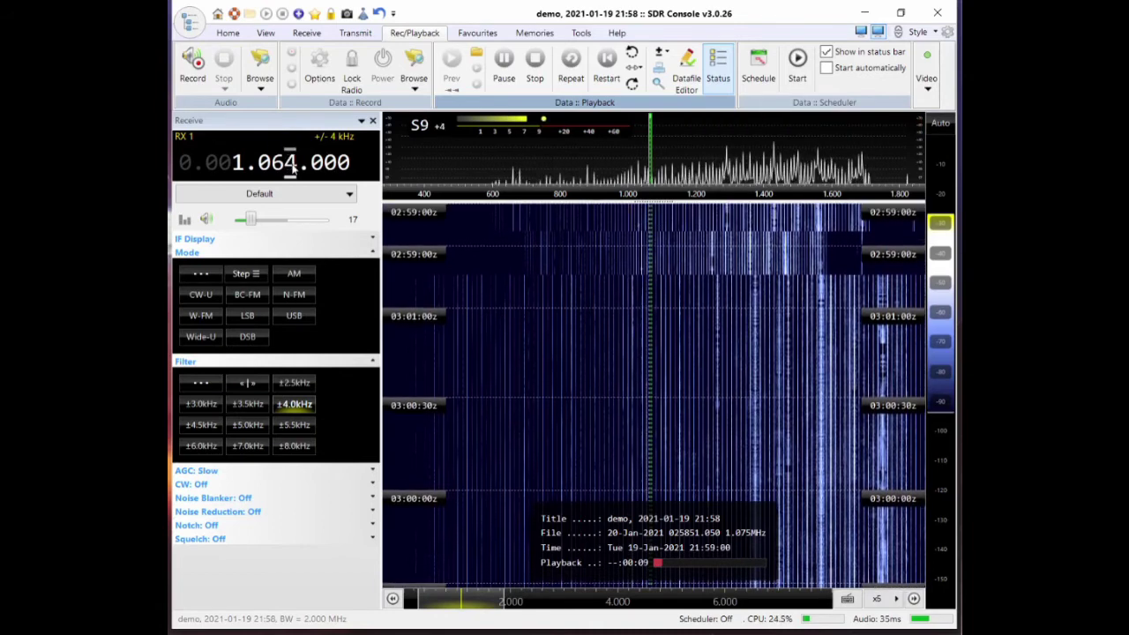
{"action": "scroll", "coordinate": [292, 171], "scroll_direction": "down", "scroll_amount": 4}
{"action": "left_click", "coordinate": [298, 276]}
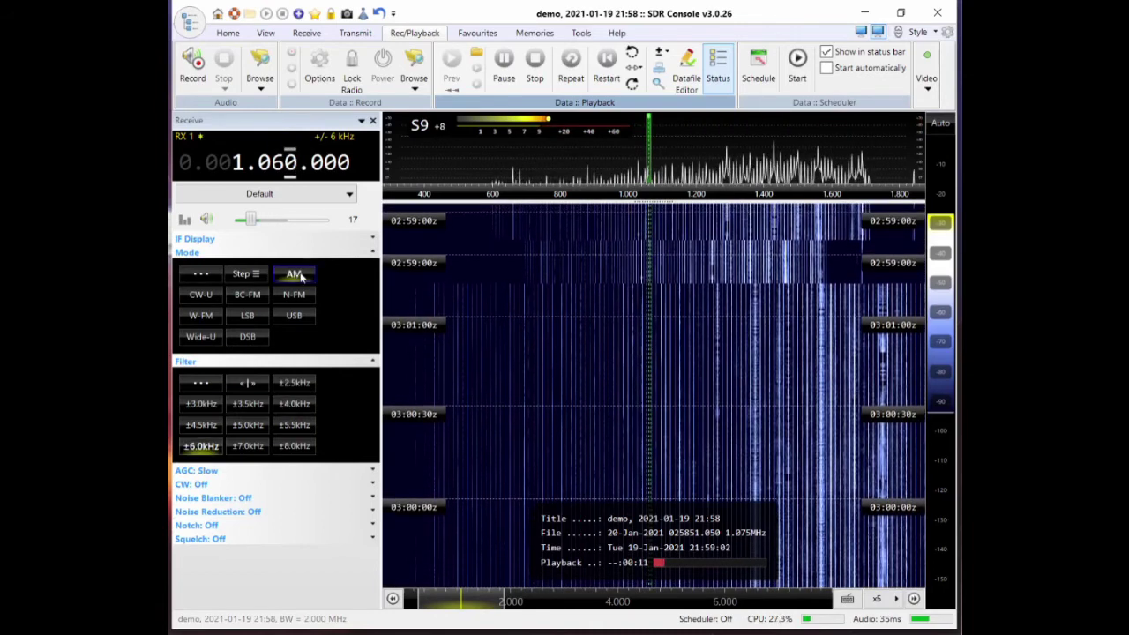
{"action": "left_click", "coordinate": [297, 405]}
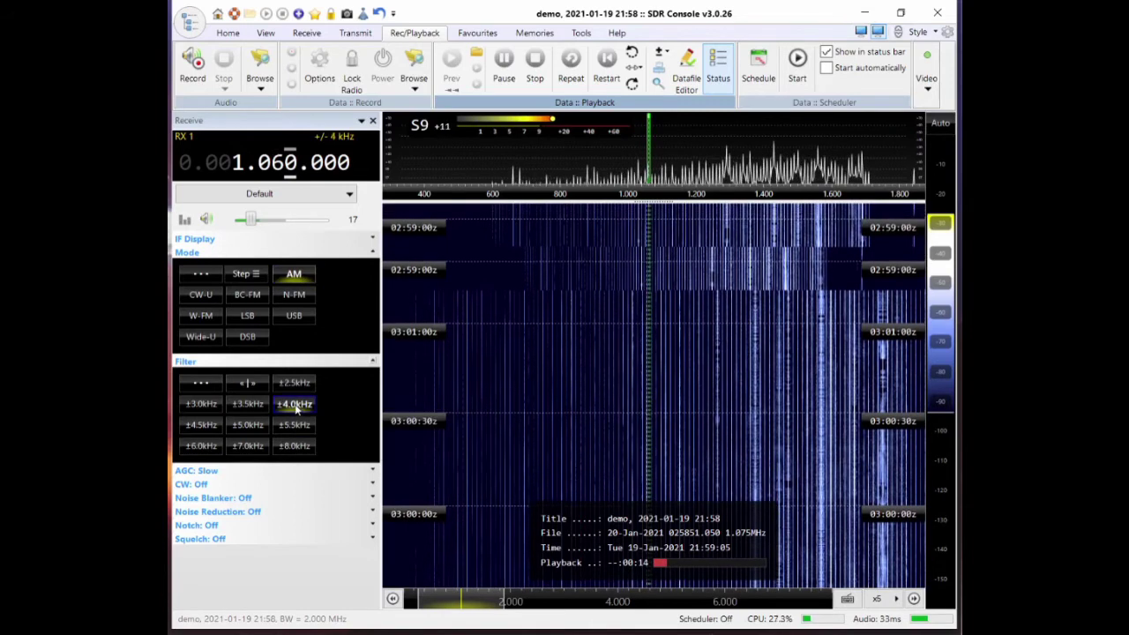
Step: Zoom the spectrum to about 850–1350 kHz and adjust the waterfall level range
{"action": "mouse_move", "coordinate": [869, 138]}
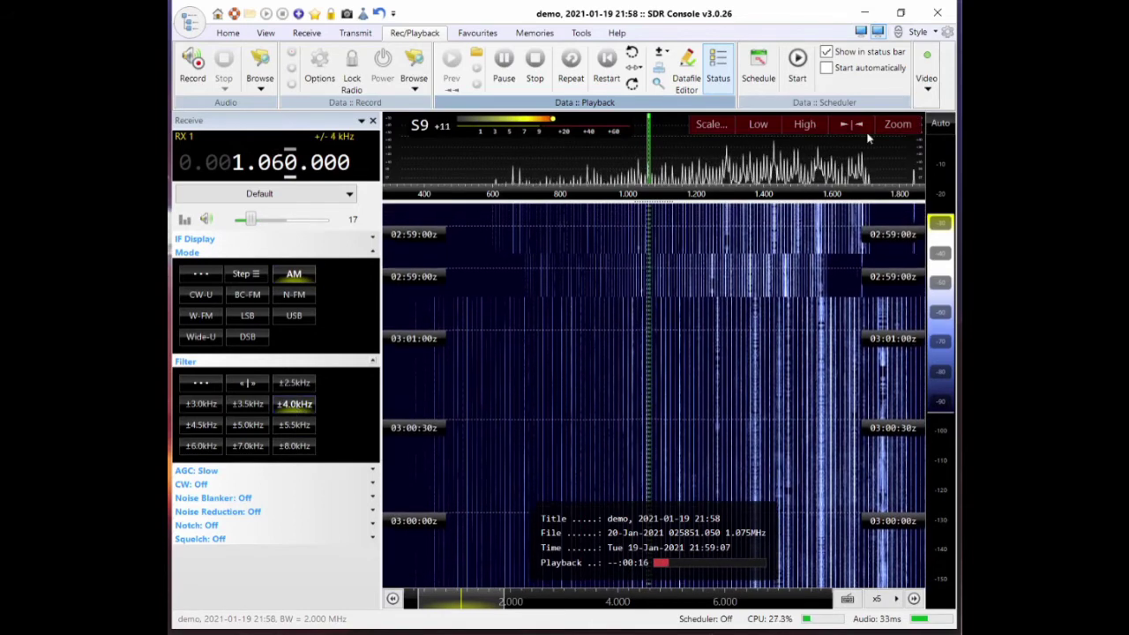
{"action": "left_click", "coordinate": [898, 124]}
{"action": "left_click_drag", "start_coordinate": [893, 375], "coordinate": [890, 305]}
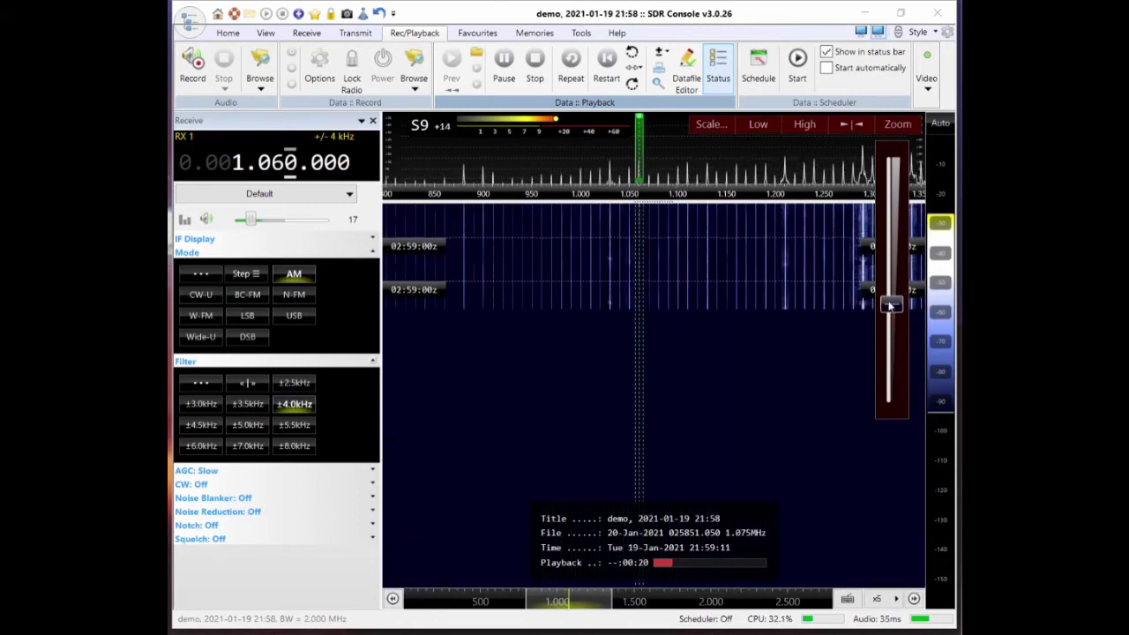
{"action": "left_click_drag", "start_coordinate": [942, 251], "coordinate": [946, 212]}
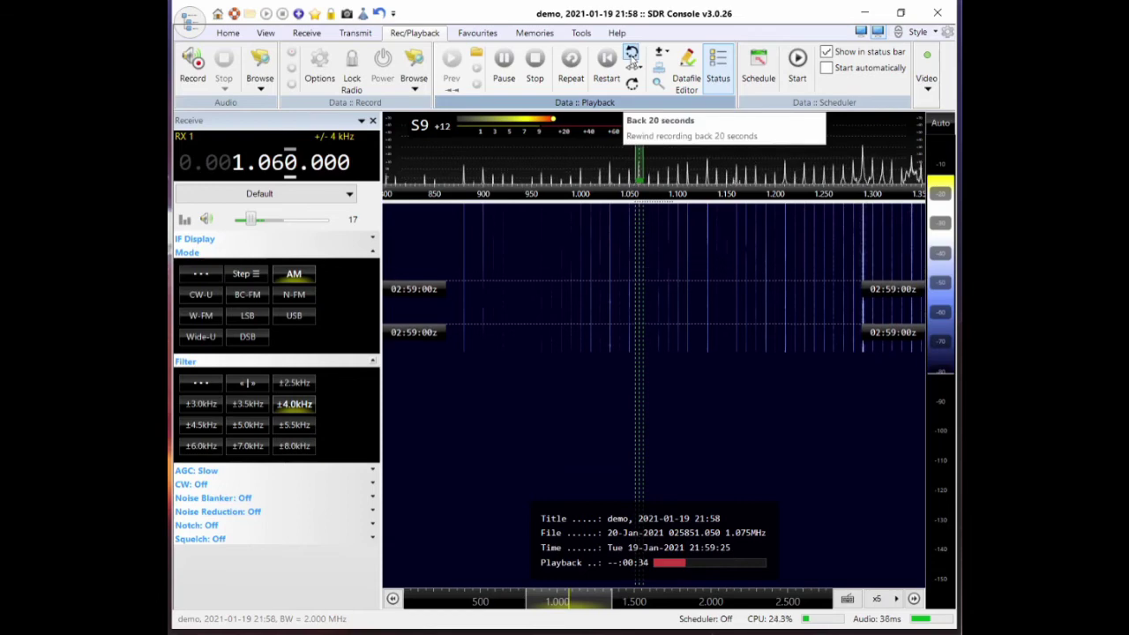
Step: Jump the demo playback back 20 seconds, then skip forward twice to 00:29
{"action": "left_click", "coordinate": [632, 55]}
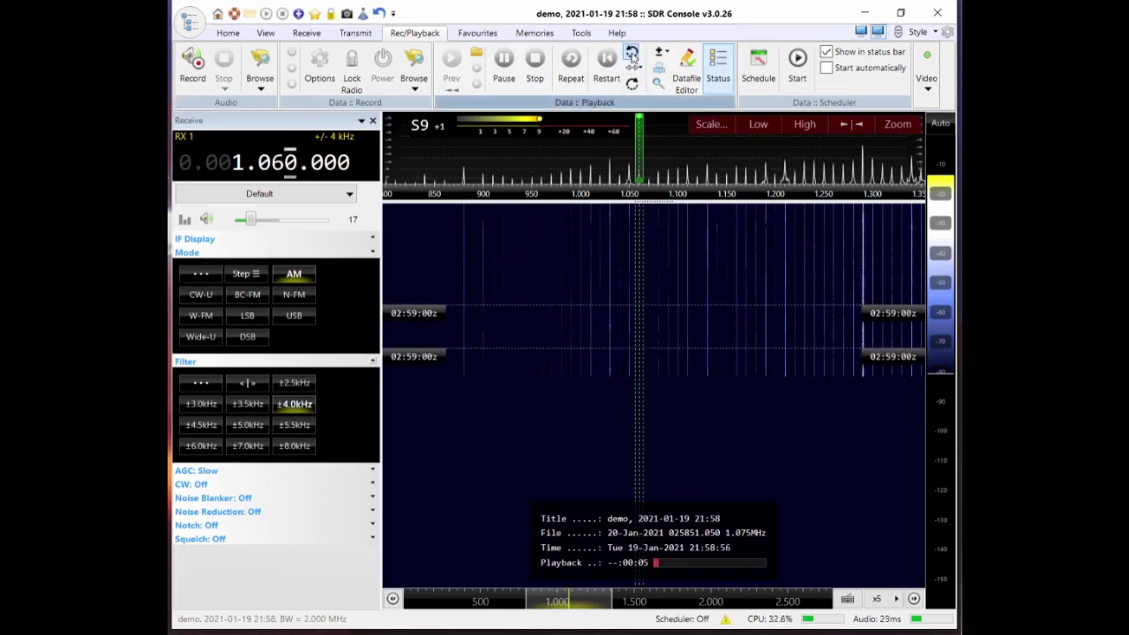
{"action": "left_click", "coordinate": [632, 85]}
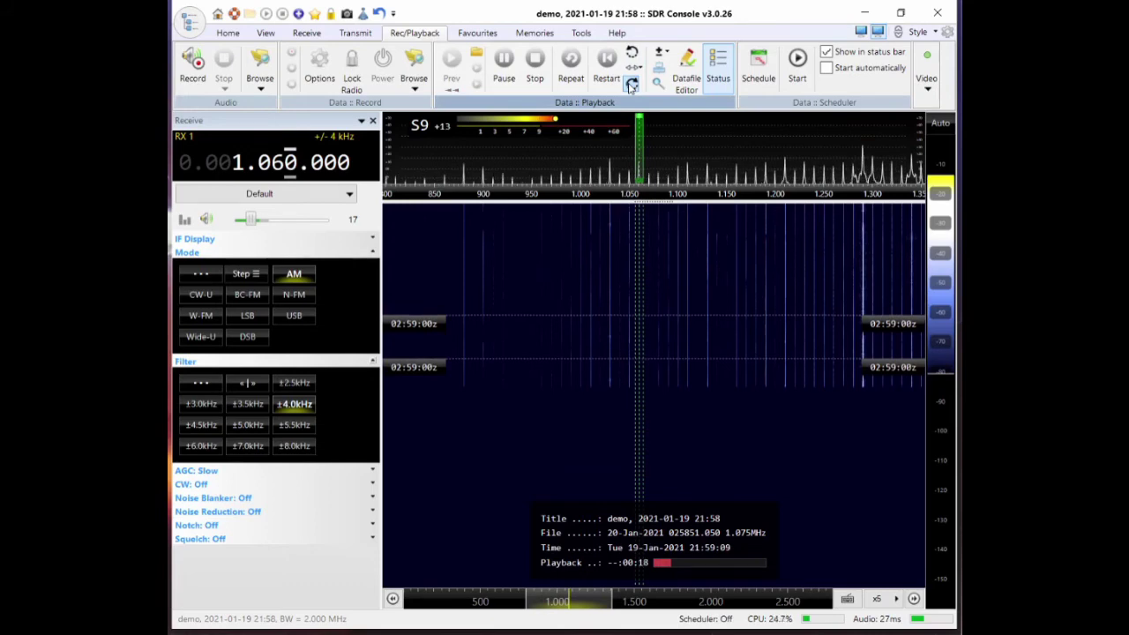
{"action": "left_click", "coordinate": [632, 84]}
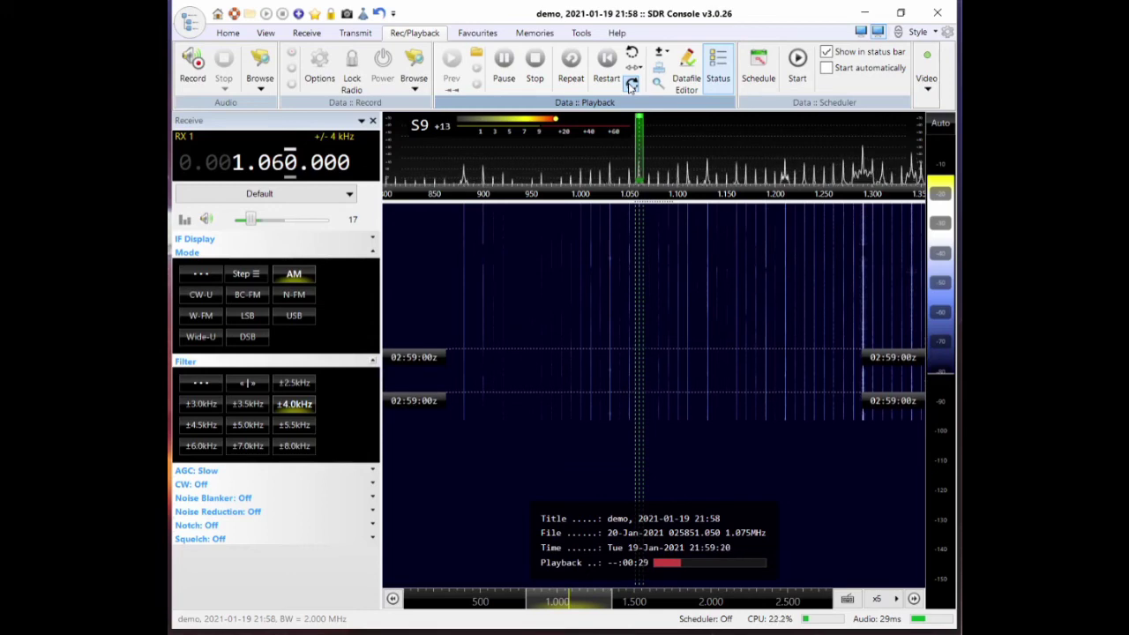
Step: Show the View ribbon's spectrum and waterfall display settings during playback
{"action": "left_click", "coordinate": [259, 33]}
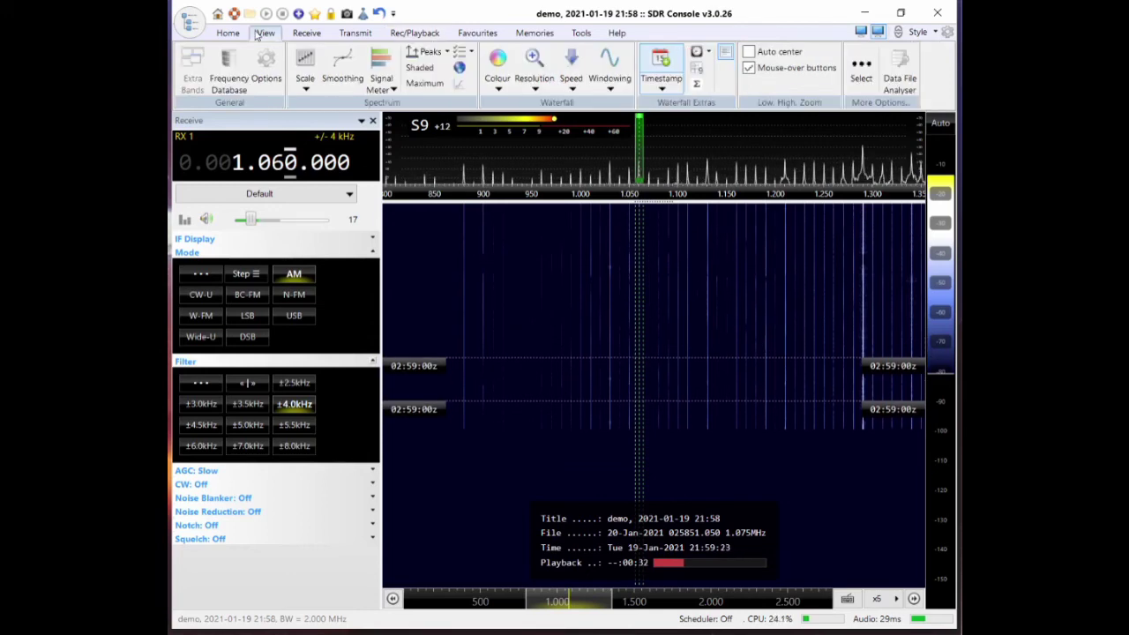